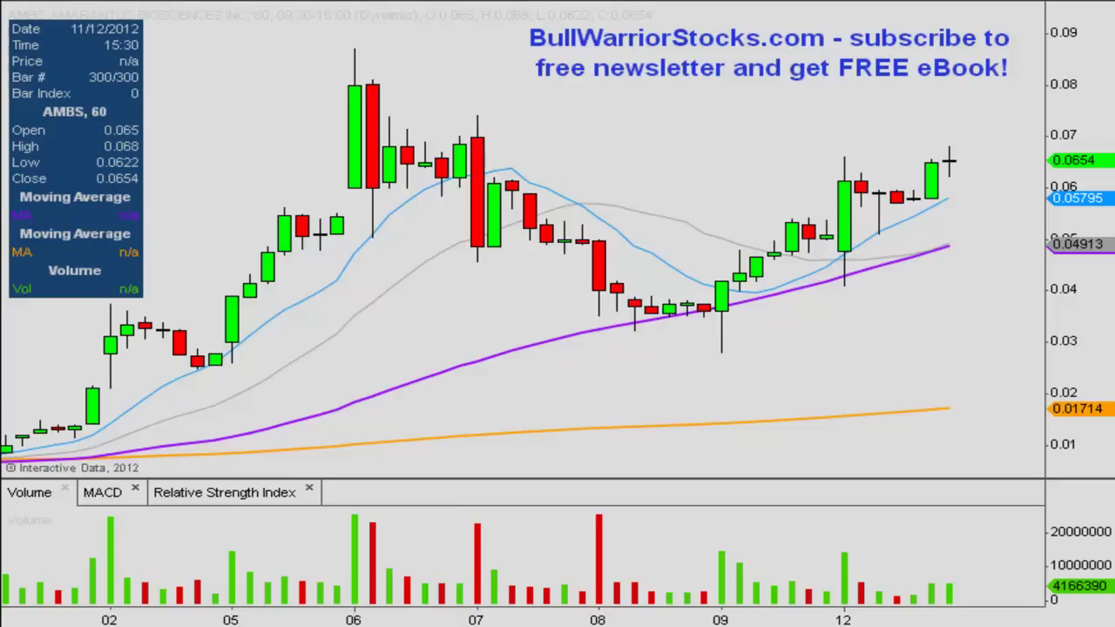
- Draw a blue arrow to the purple moving average and circle the 08–09 and day-12 candles touching it
{"action": "mouse_move", "coordinate": [589, 397]}
{"action": "left_mouse_down"}
{"action": "mouse_move", "coordinate": [570, 354]}
{"action": "mouse_move", "coordinate": [547, 342]}
{"action": "left_mouse_up"}
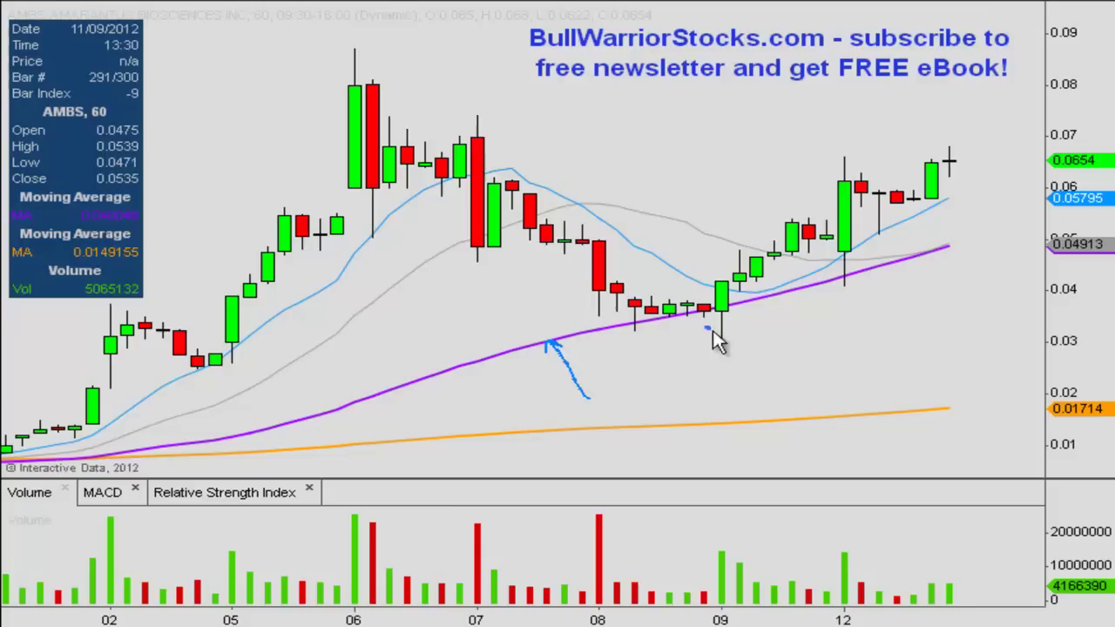
{"action": "mouse_move", "coordinate": [666, 300]}
{"action": "left_mouse_down"}
{"action": "mouse_move", "coordinate": [625, 323]}
{"action": "mouse_move", "coordinate": [679, 333]}
{"action": "mouse_move", "coordinate": [740, 309]}
{"action": "mouse_move", "coordinate": [741, 284]}
{"action": "left_mouse_up"}
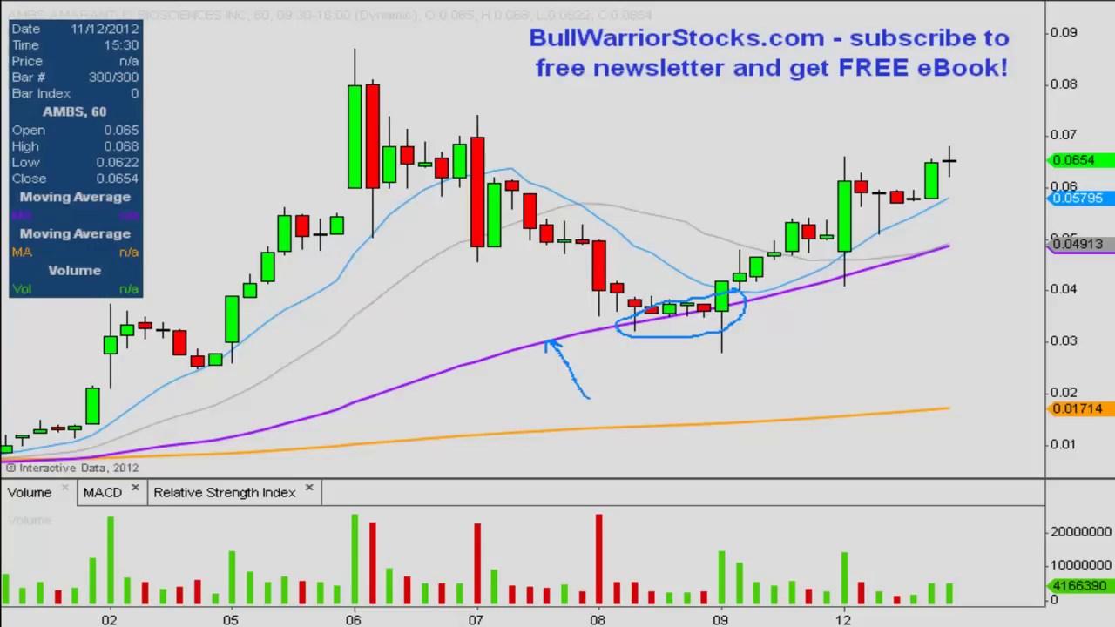
{"action": "left_click_drag", "start_coordinate": [832, 278], "coordinate": [838, 270]}
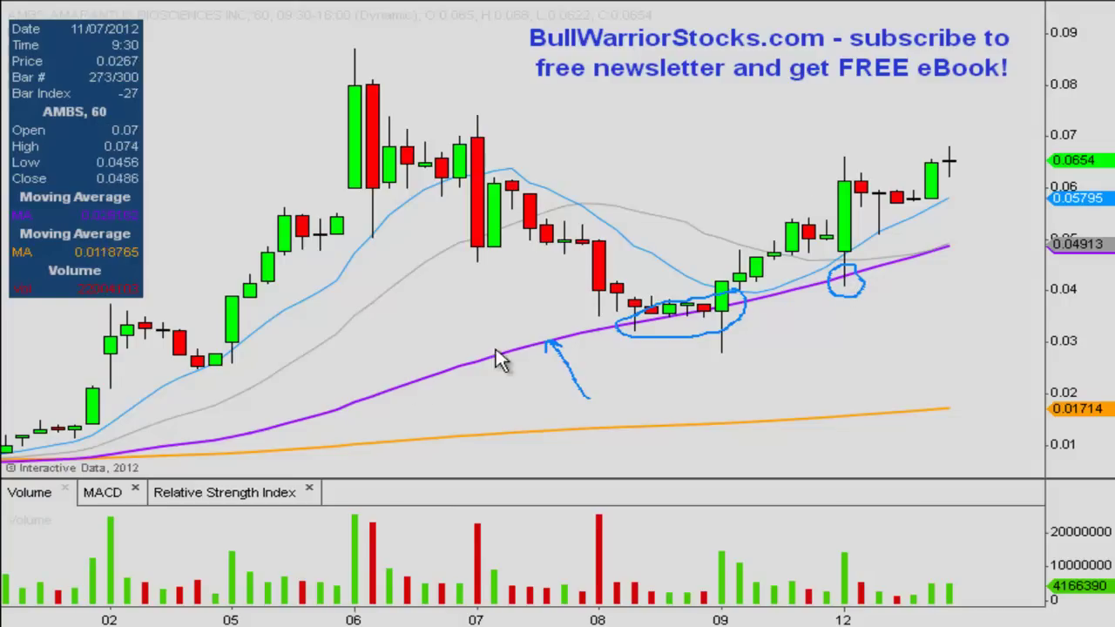
- Clear the pen marks and draw a horizontal line near 0.054 spanning day 07 to 12
{"action": "key", "text": "Escape"}
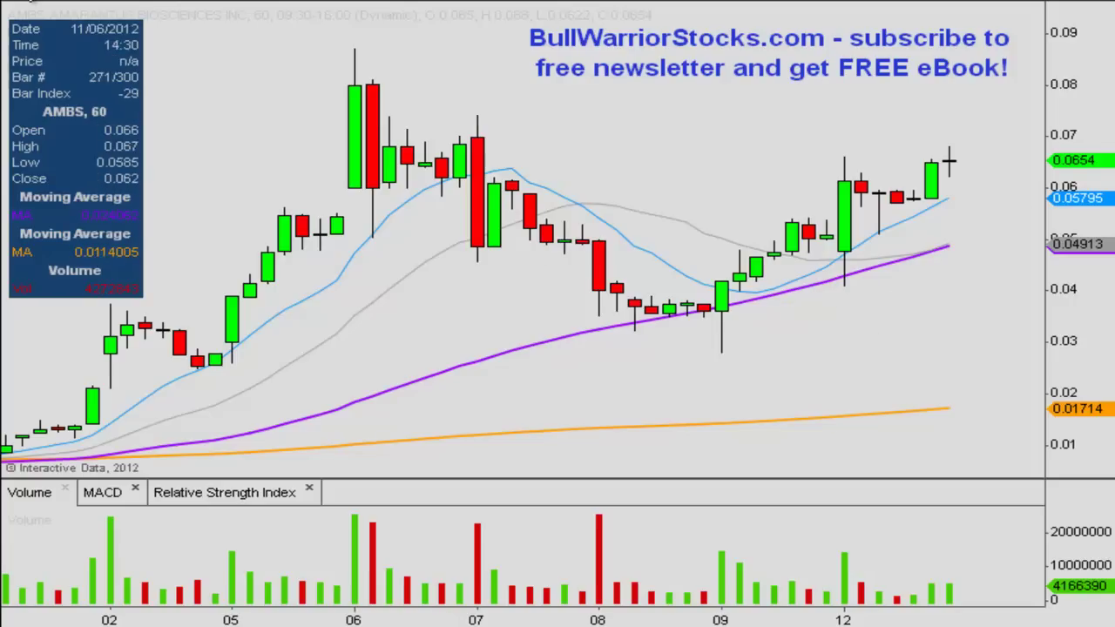
{"action": "left_click_drag", "start_coordinate": [544, 218], "coordinate": [992, 218]}
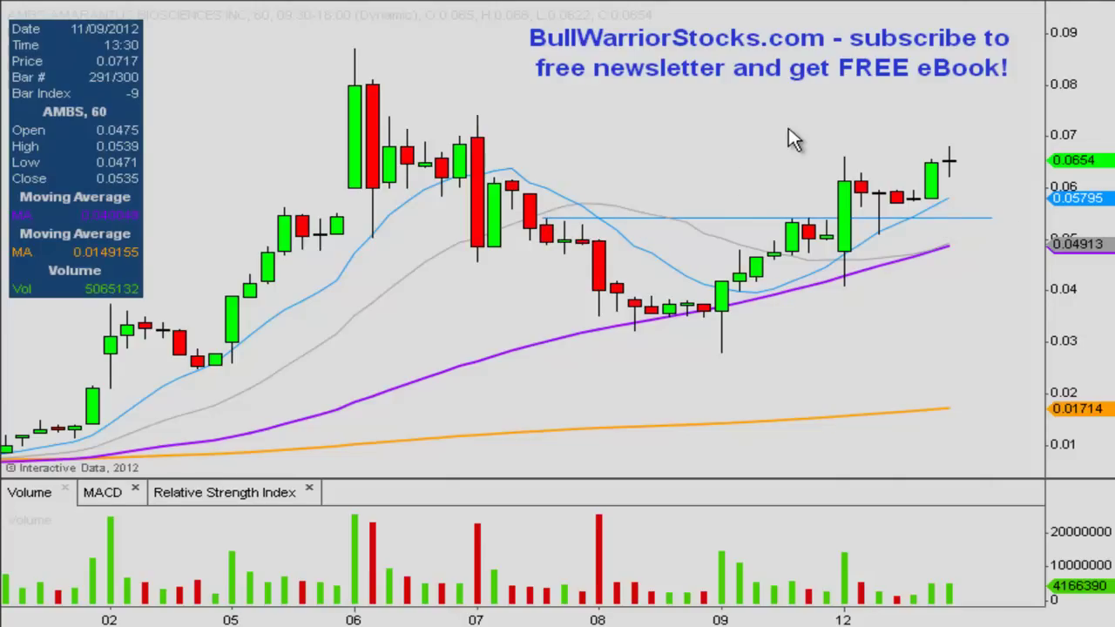
{"action": "right_click", "coordinate": [615, 221]}
{"action": "left_click", "coordinate": [610, 223]}
- Make the new support line green with a thicker width
{"action": "right_click", "coordinate": [610, 227]}
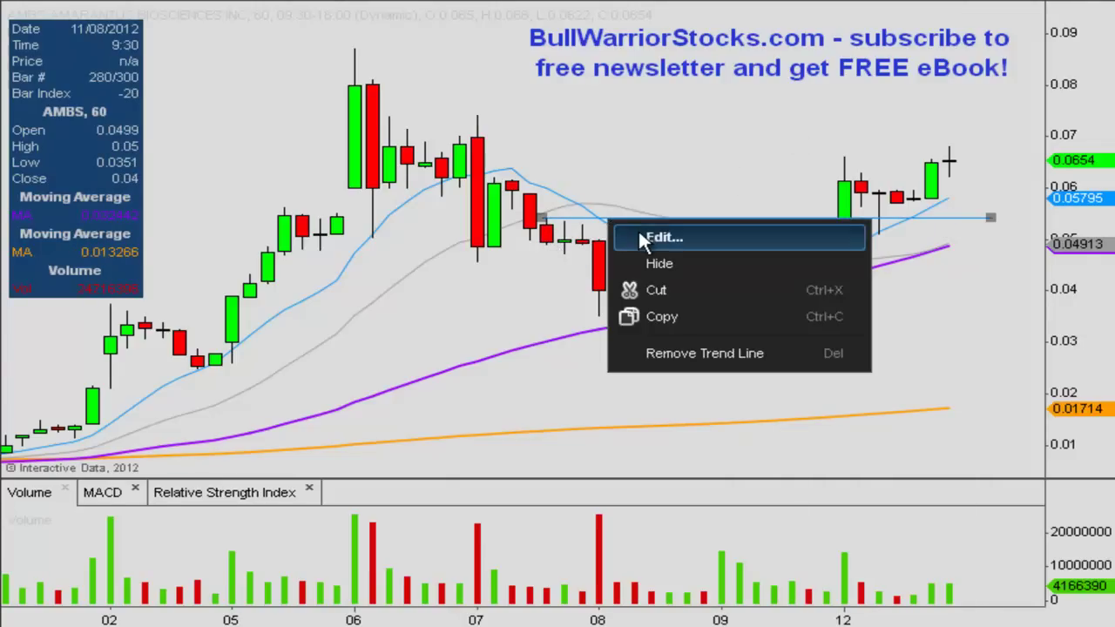
{"action": "left_click", "coordinate": [639, 229]}
{"action": "left_click", "coordinate": [481, 10]}
{"action": "left_click", "coordinate": [575, 10]}
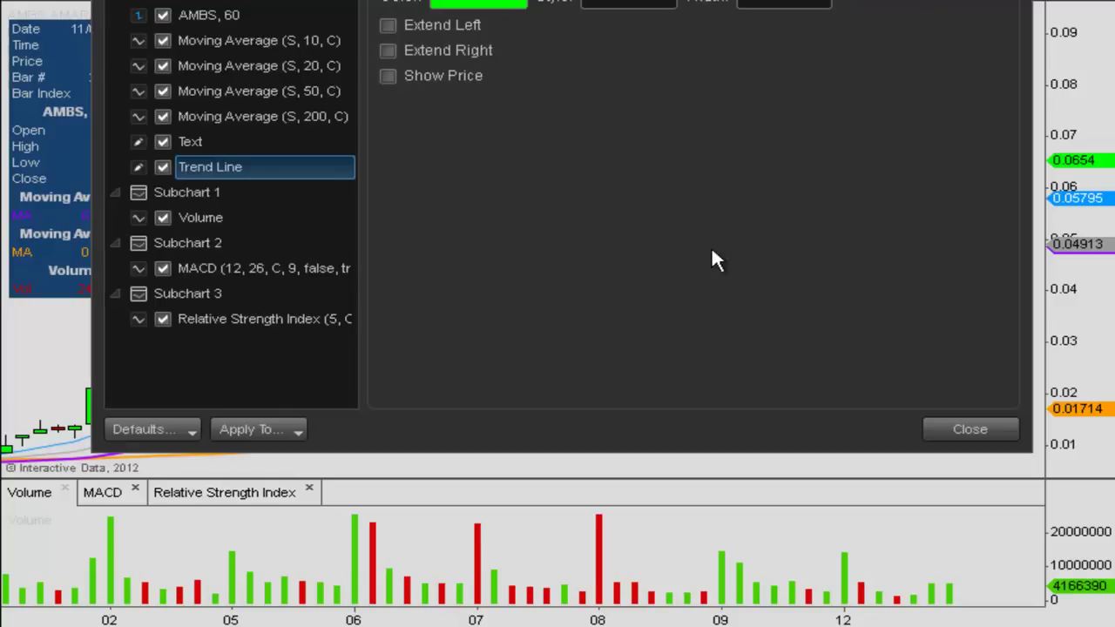
{"action": "left_click", "coordinate": [802, 5]}
{"action": "left_click", "coordinate": [801, 38]}
{"action": "left_click", "coordinate": [967, 430]}
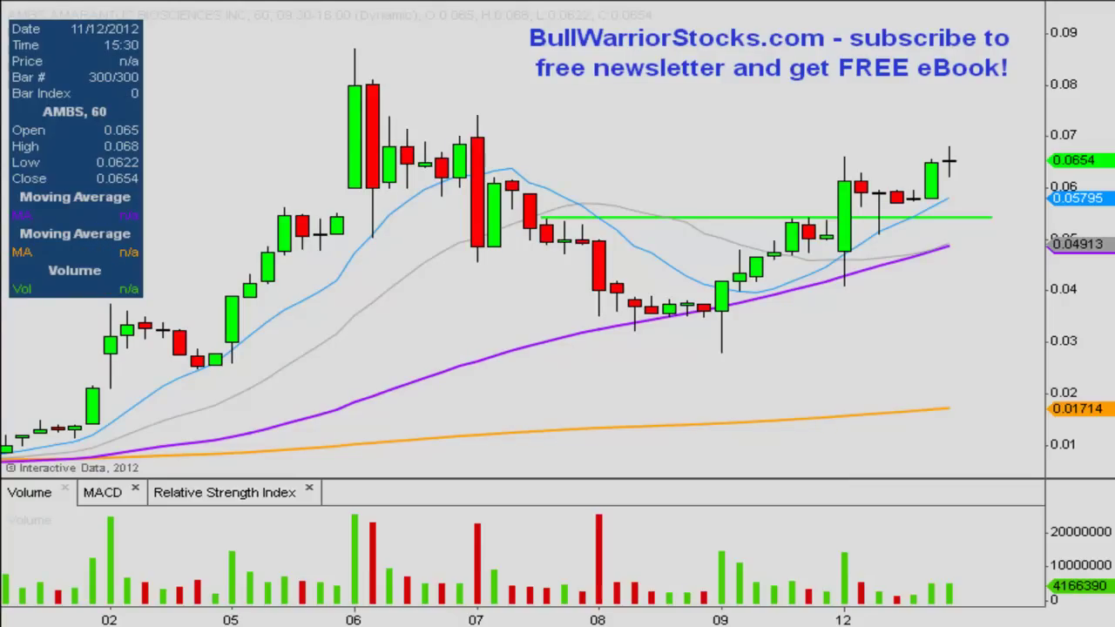
{"action": "mouse_move", "coordinate": [598, 209]}
{"action": "left_mouse_down"}
{"action": "mouse_move", "coordinate": [552, 232]}
{"action": "mouse_move", "coordinate": [599, 212]}
{"action": "left_mouse_up"}
{"action": "left_click_drag", "start_coordinate": [797, 207], "coordinate": [808, 225]}
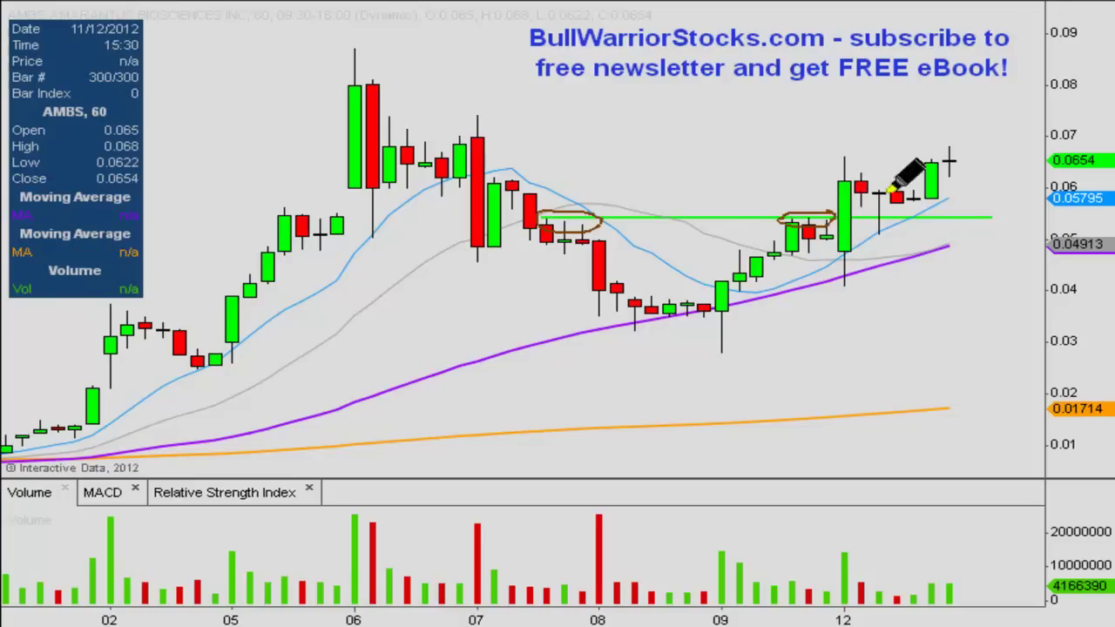
{"action": "mouse_move", "coordinate": [906, 204]}
{"action": "left_mouse_down"}
{"action": "mouse_move", "coordinate": [869, 219]}
{"action": "mouse_move", "coordinate": [903, 208]}
{"action": "left_mouse_up"}
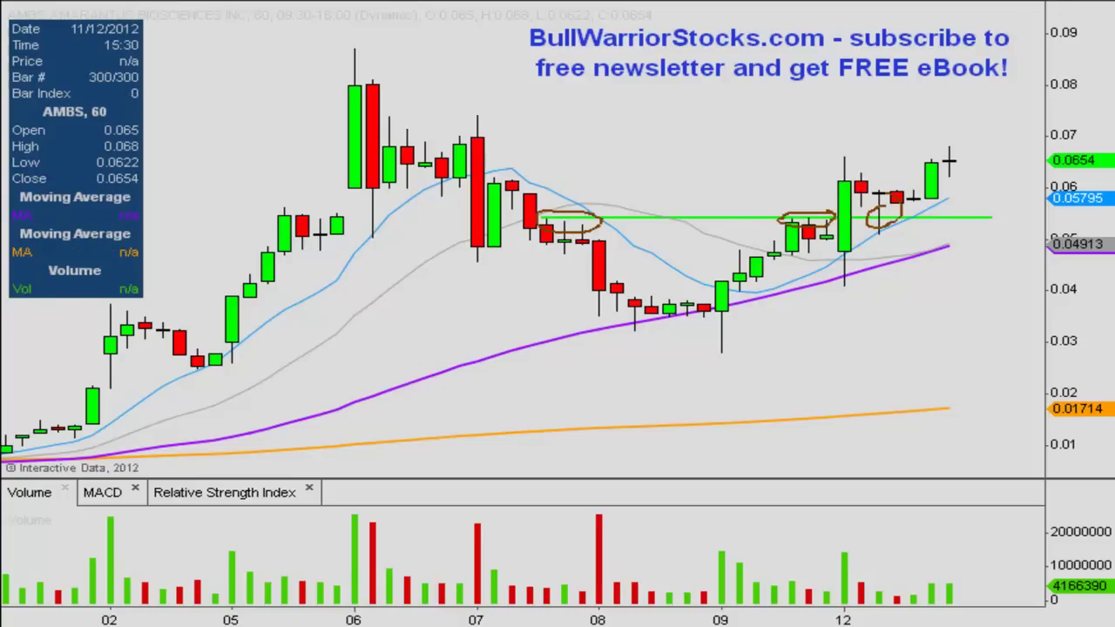
{"action": "key", "text": "Escape"}
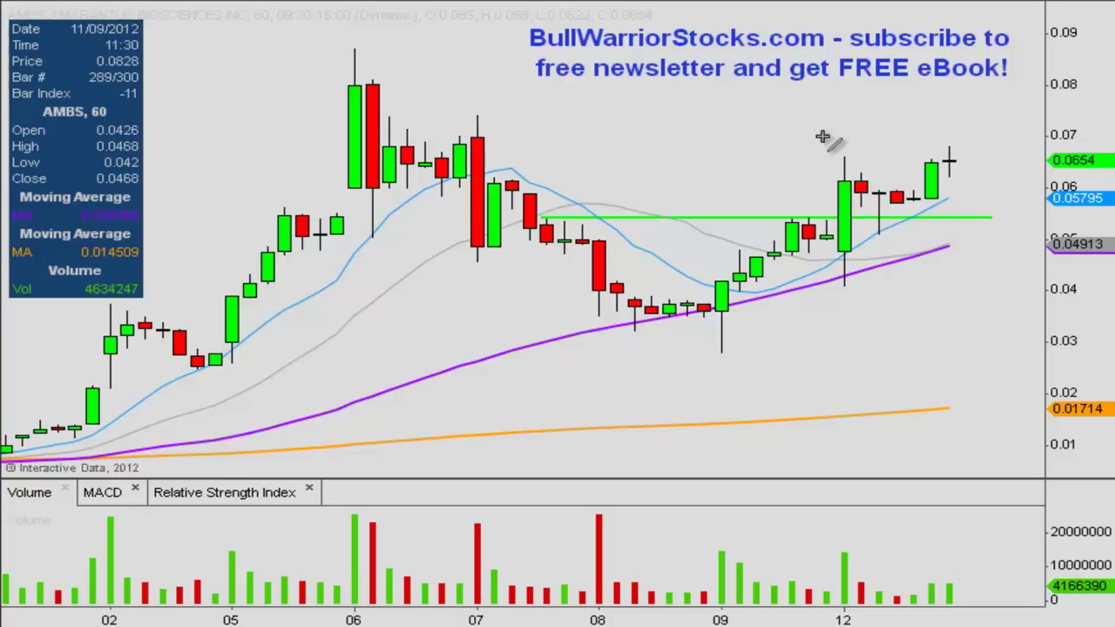
- Draw a horizontal line across the 0.066 highs from day 12 and colour it red
{"action": "left_click_drag", "start_coordinate": [832, 155], "coordinate": [1033, 155]}
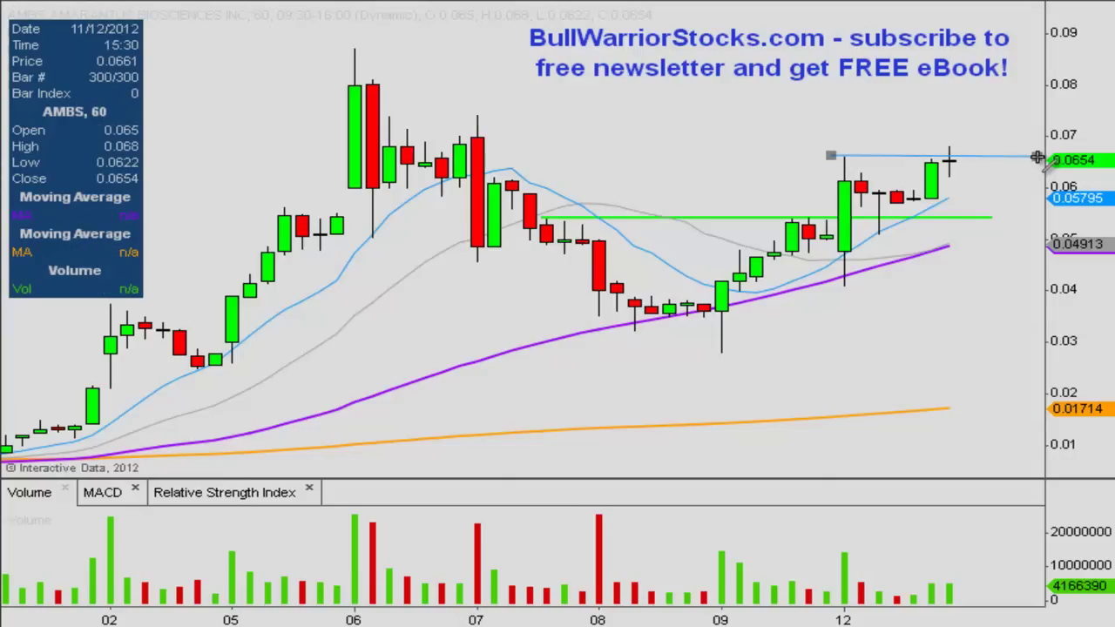
{"action": "left_click", "coordinate": [1002, 127]}
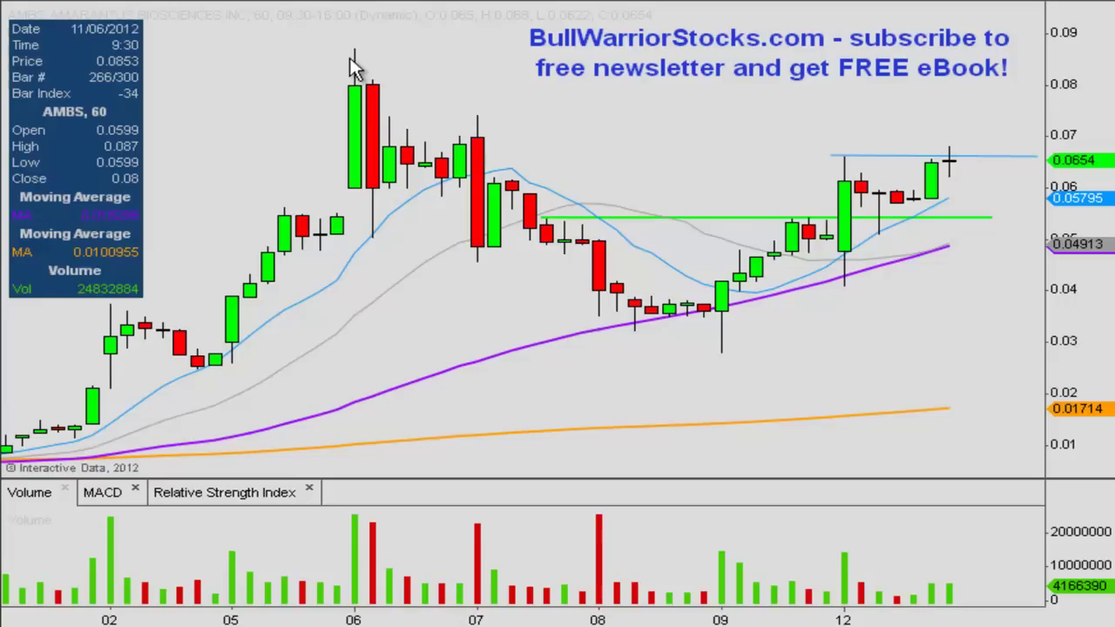
{"action": "right_click", "coordinate": [907, 157]}
{"action": "left_click", "coordinate": [951, 176]}
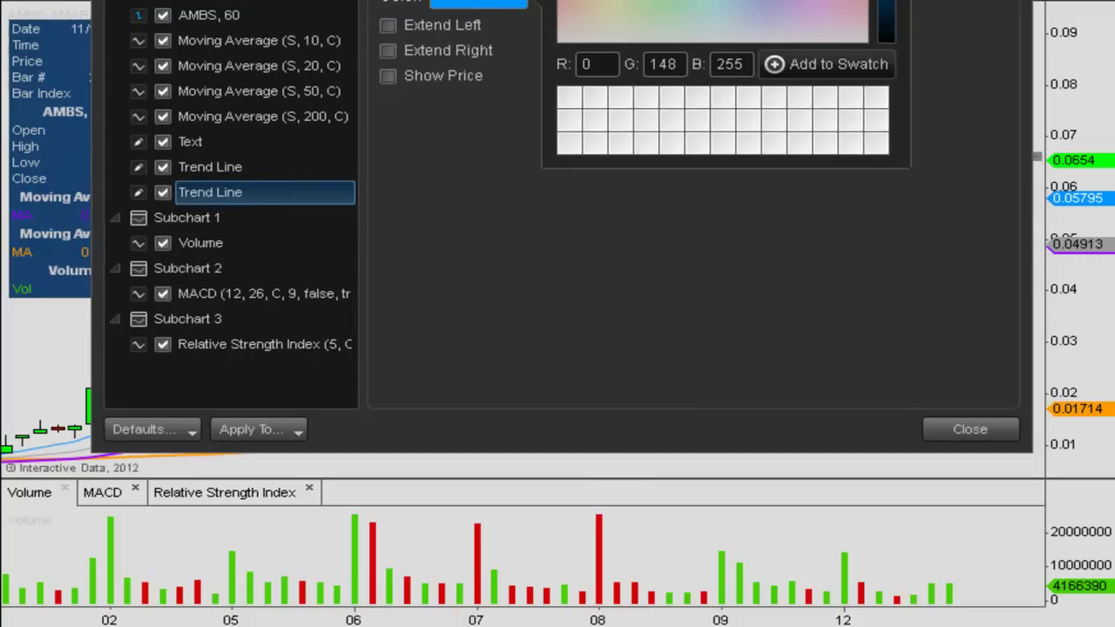
{"action": "left_click", "coordinate": [885, 5]}
{"action": "left_click", "coordinate": [948, 295]}
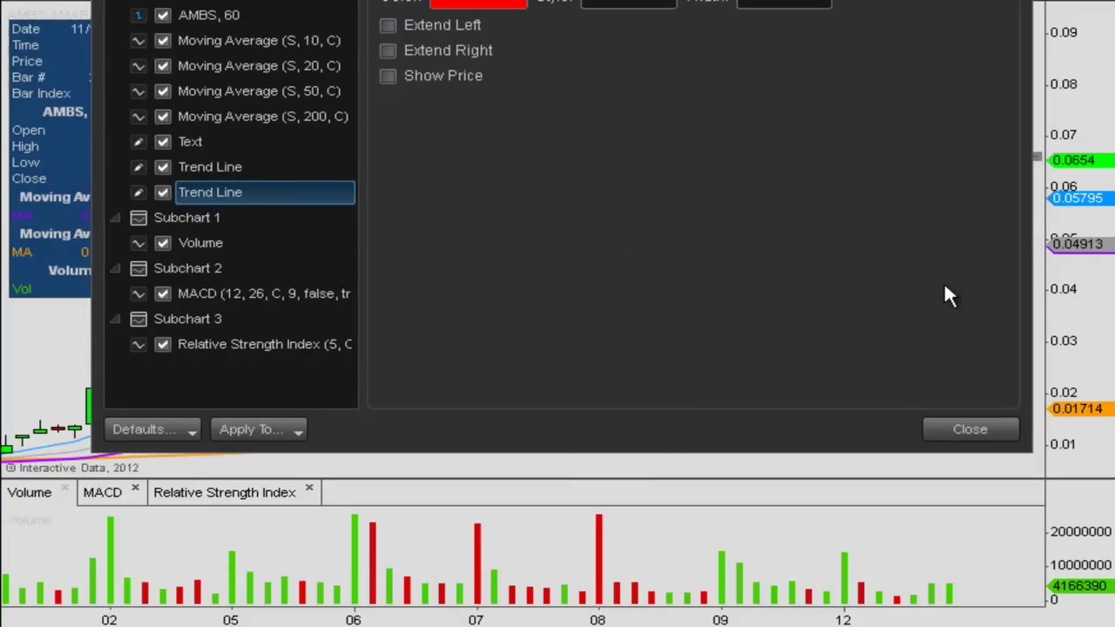
{"action": "left_click", "coordinate": [977, 426]}
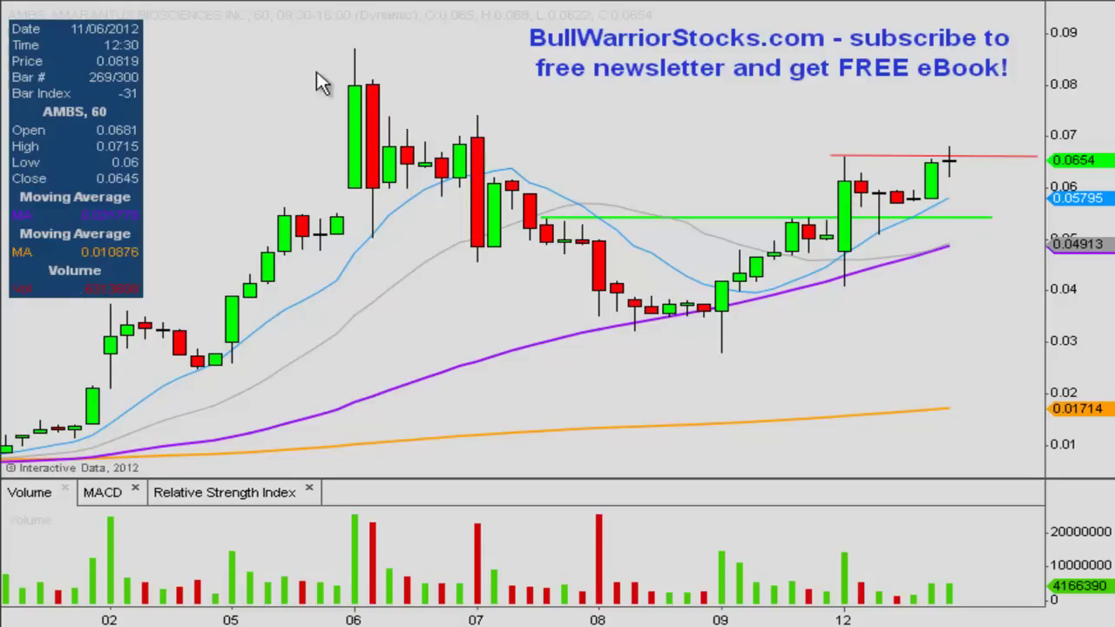
- Draw a thicker red horizontal line across the 0.074 peak highs starting at day 06
{"action": "left_click_drag", "start_coordinate": [383, 114], "coordinate": [1021, 114]}
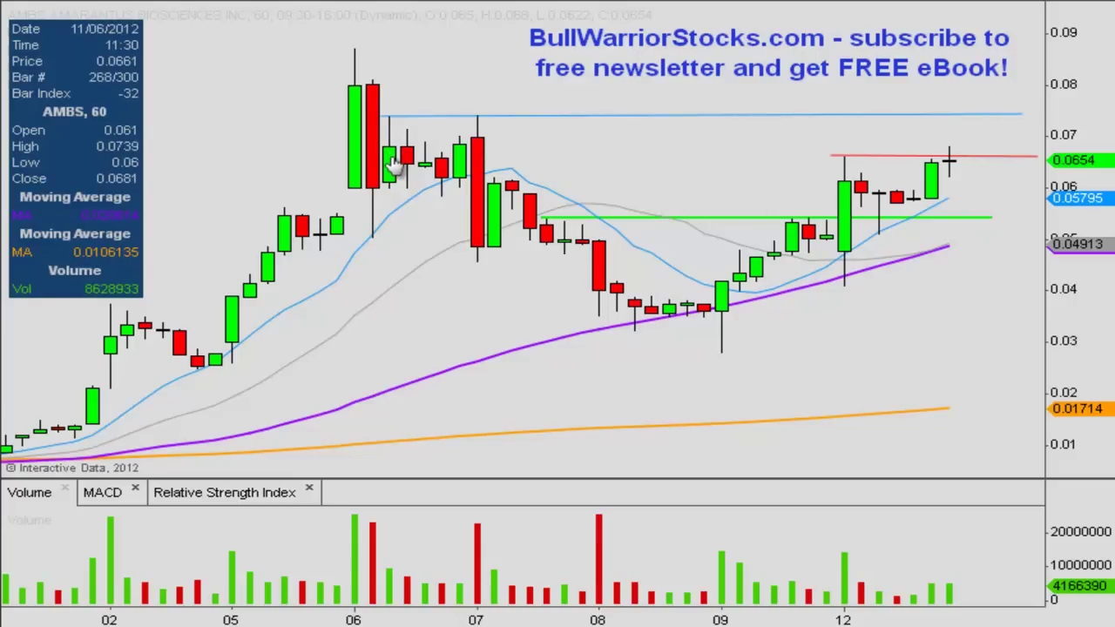
{"action": "right_click", "coordinate": [429, 116]}
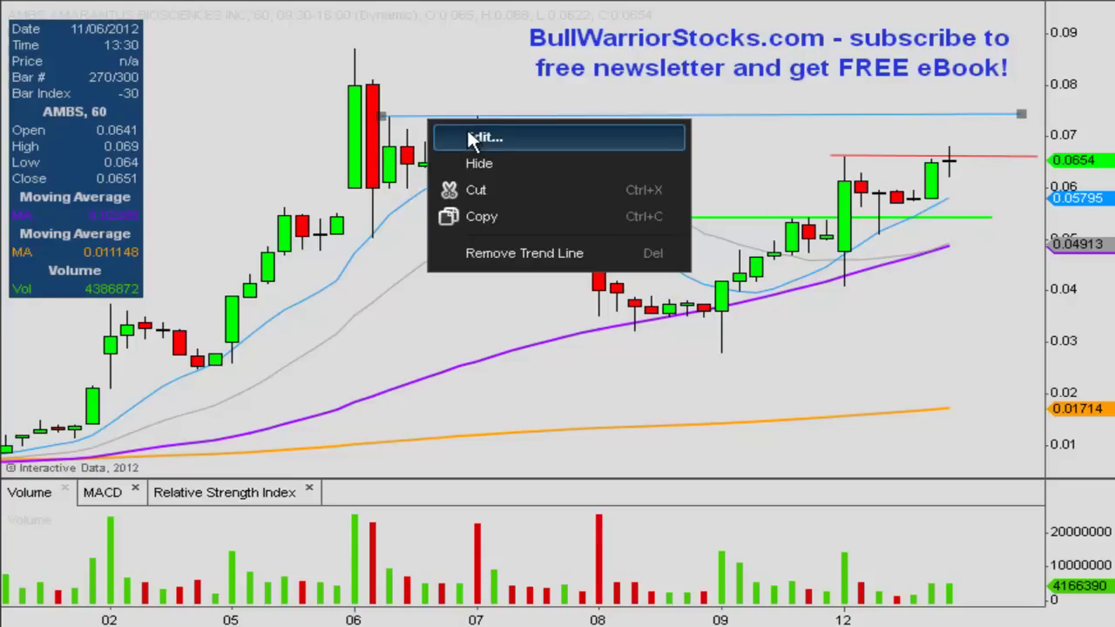
{"action": "left_click", "coordinate": [467, 127]}
{"action": "left_click", "coordinate": [448, 5]}
{"action": "left_click", "coordinate": [562, 3]}
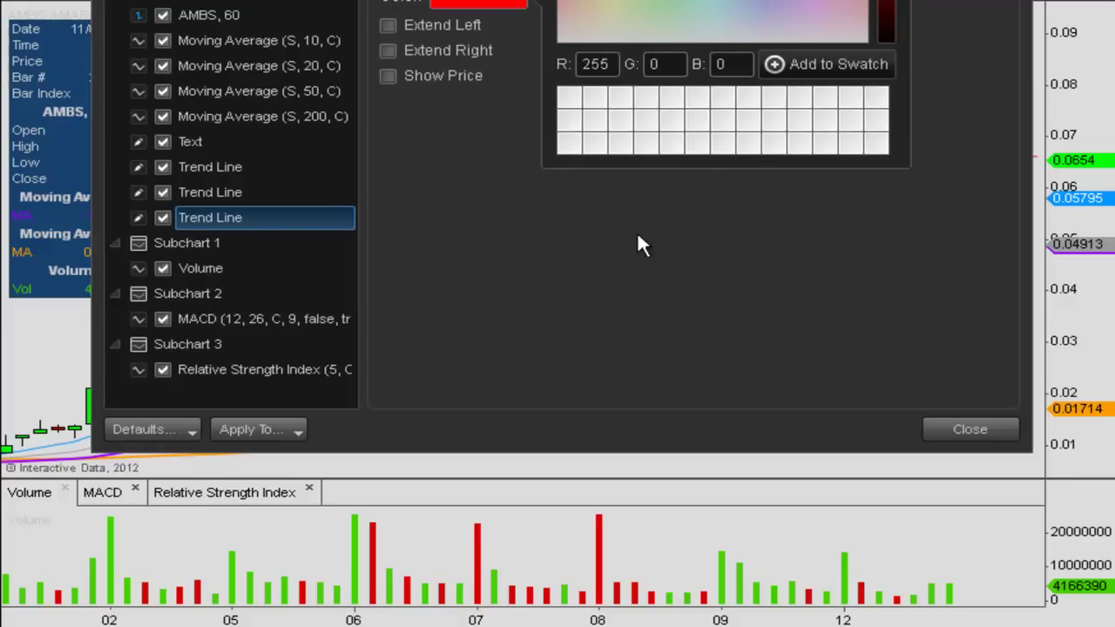
{"action": "left_click", "coordinate": [637, 231]}
{"action": "left_click", "coordinate": [755, 4]}
{"action": "left_click", "coordinate": [774, 59]}
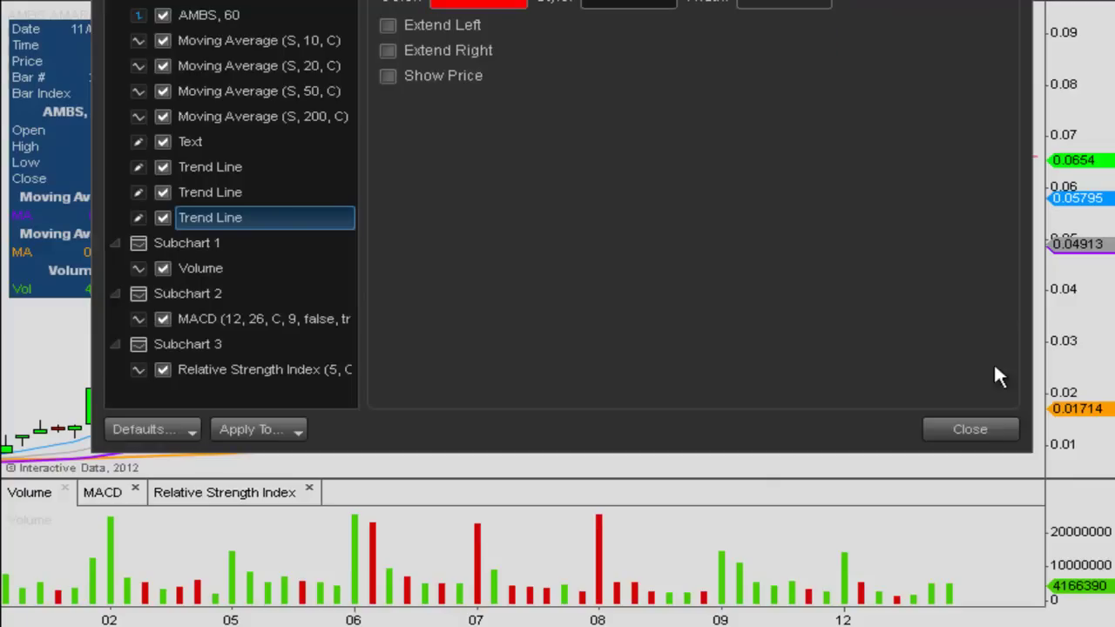
{"action": "left_click", "coordinate": [989, 432]}
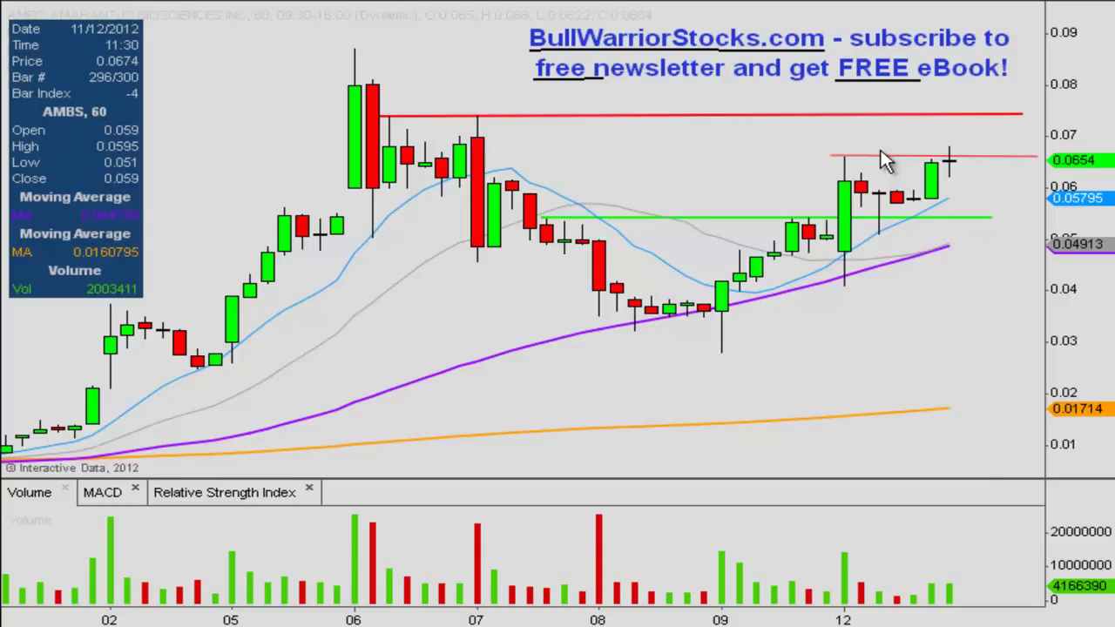
{"action": "key", "text": "Escape"}
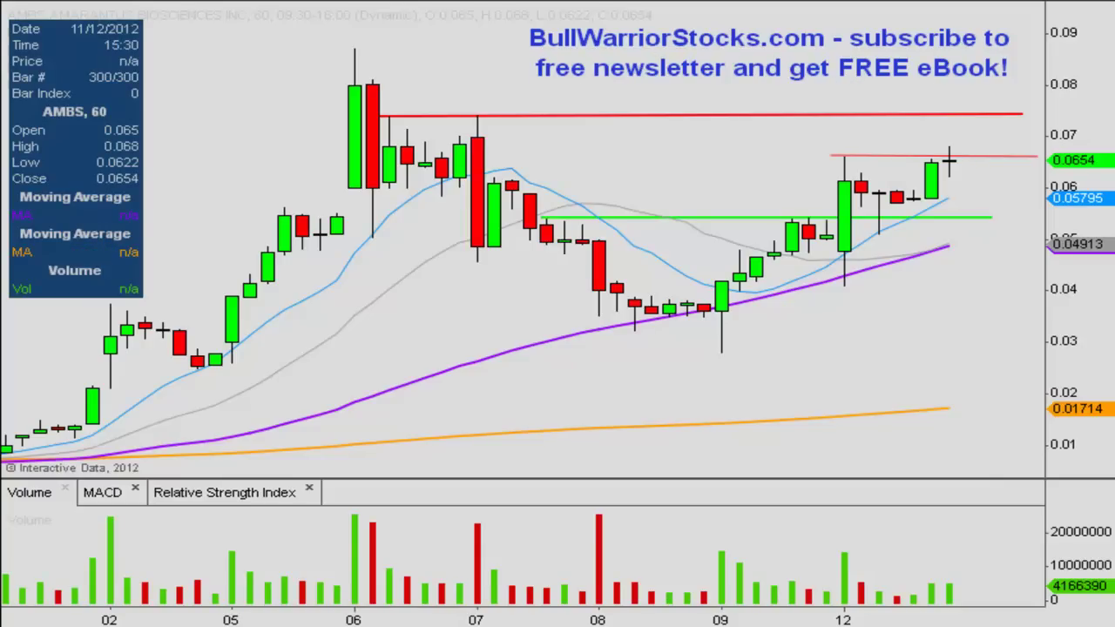